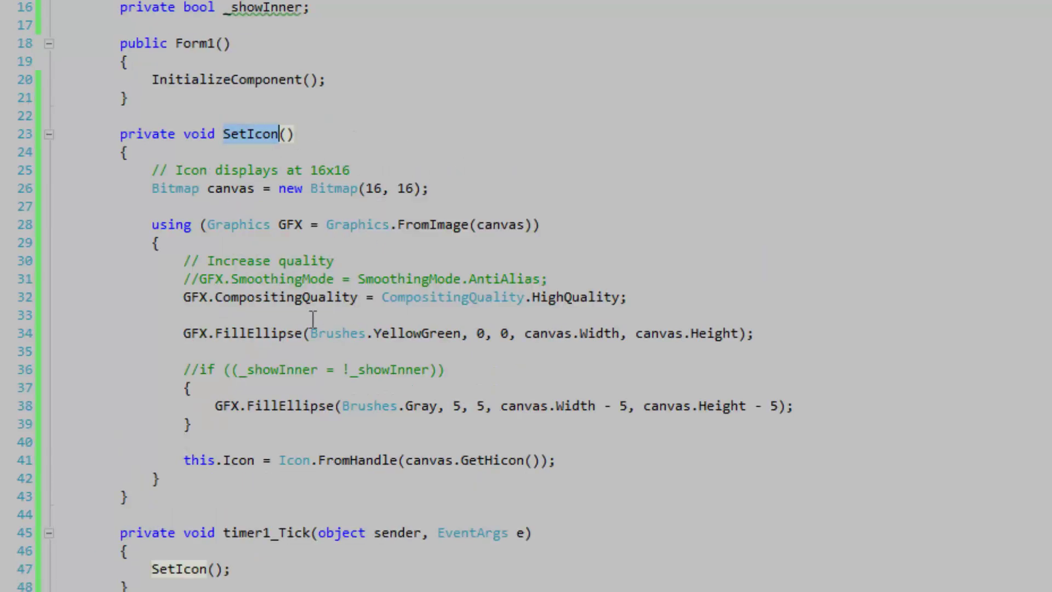
{"action": "scroll", "coordinate": [313, 321], "scroll_direction": "down", "scroll_amount": 1}
- Walk through SetIcon's timer call, 16x16 bitmap, graphics canvas and commented SmoothingMode line
{"action": "left_click", "coordinate": [167, 516]}
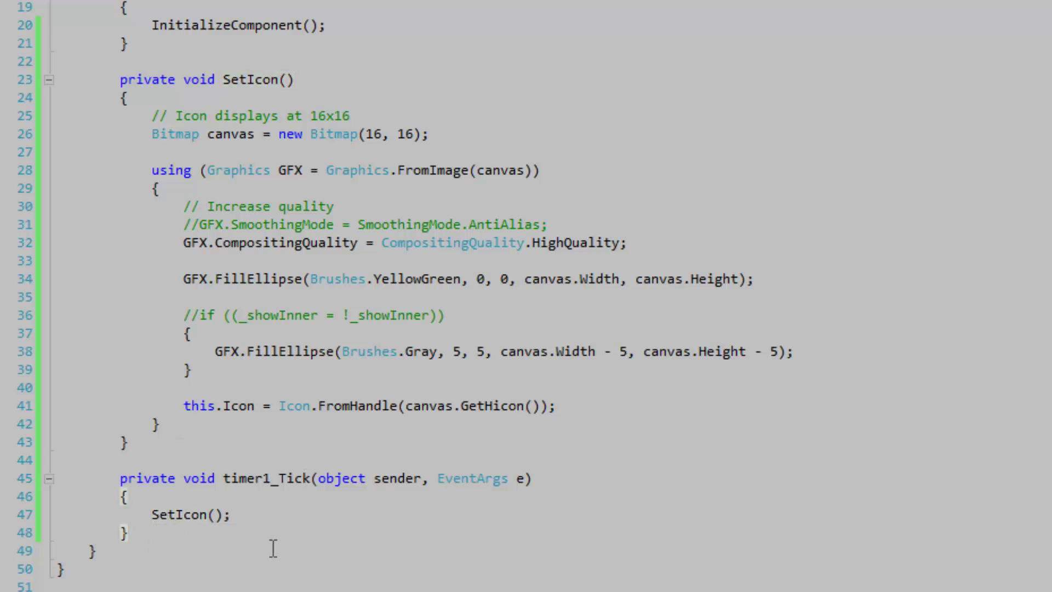
{"action": "scroll", "coordinate": [273, 548], "scroll_direction": "up", "scroll_amount": 1}
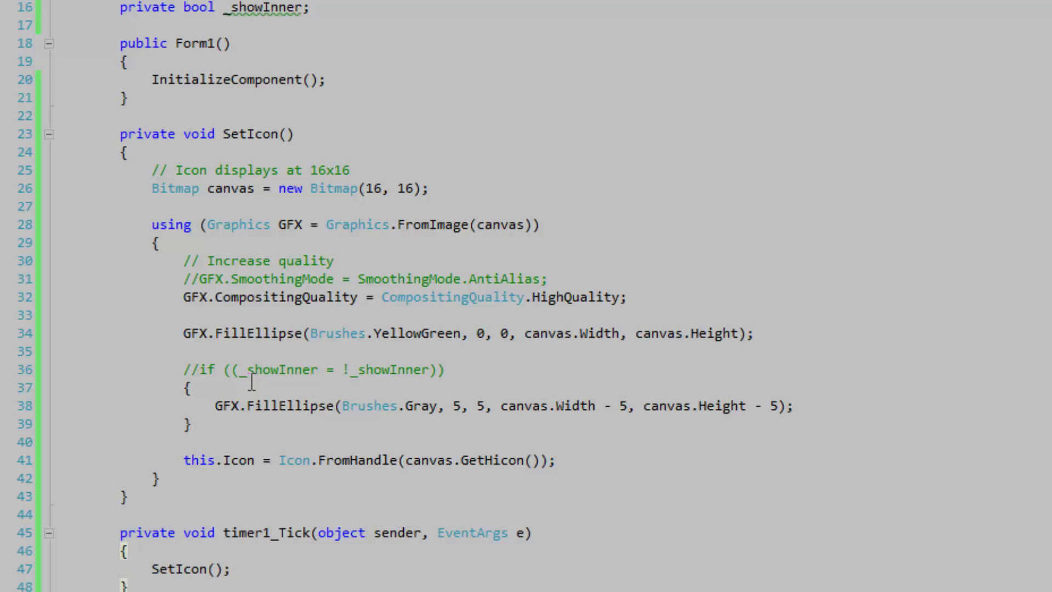
{"action": "scroll", "coordinate": [327, 345], "scroll_direction": "up", "scroll_amount": 1}
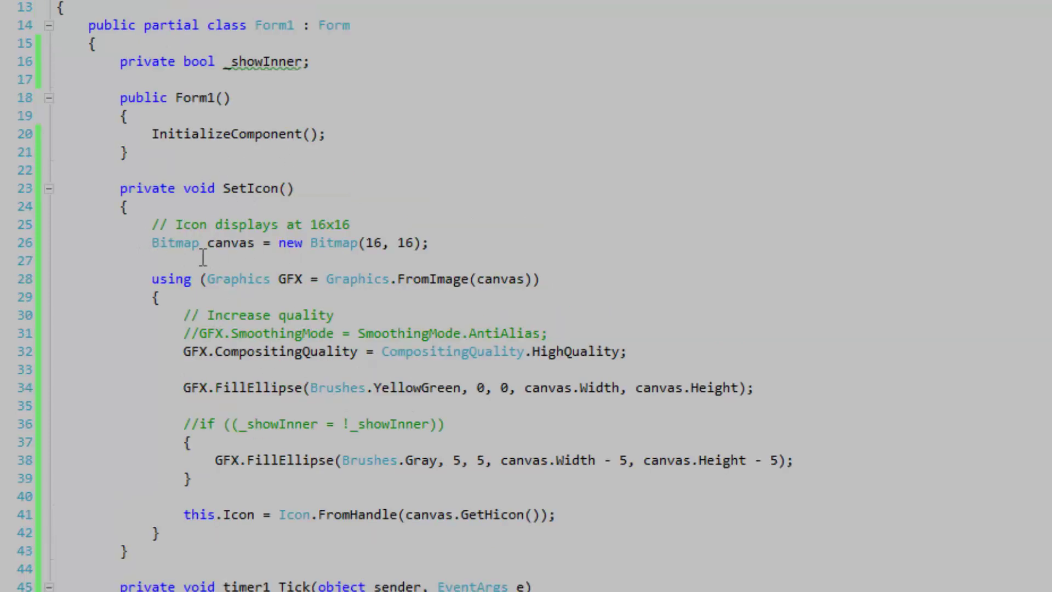
{"action": "left_click_drag", "start_coordinate": [444, 244], "coordinate": [159, 244]}
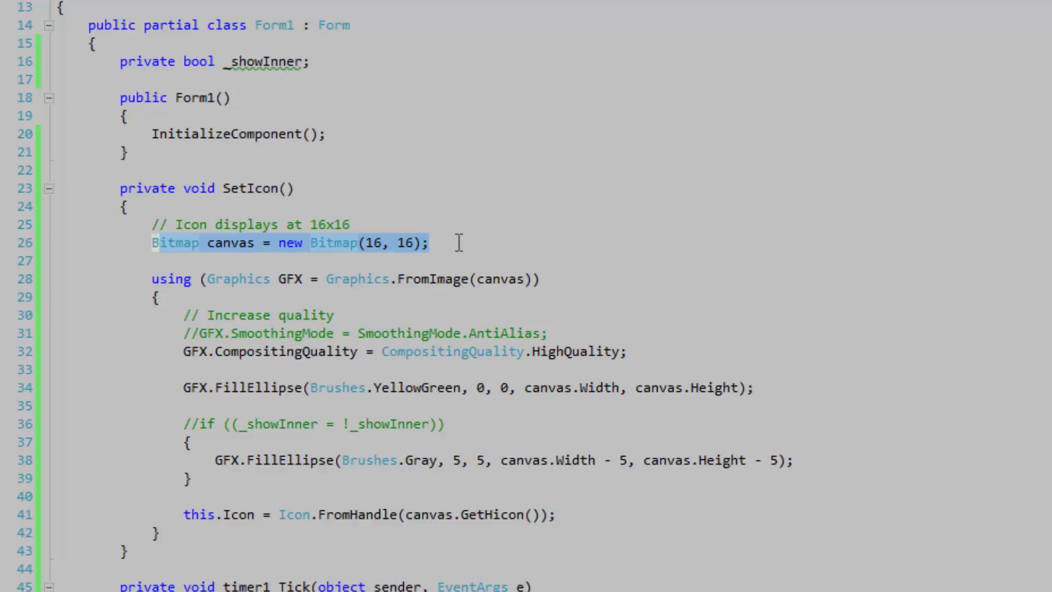
{"action": "left_click", "coordinate": [459, 242]}
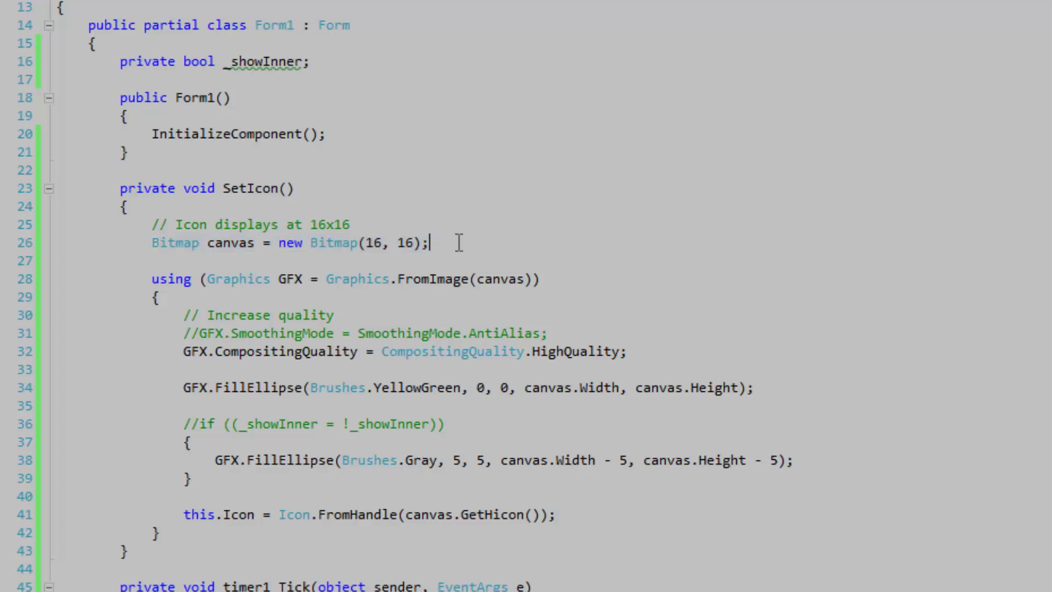
{"action": "mouse_move", "coordinate": [152, 279]}
{"action": "left_mouse_down"}
{"action": "mouse_move", "coordinate": [549, 281]}
{"action": "mouse_move", "coordinate": [543, 293]}
{"action": "left_mouse_up"}
{"action": "left_click", "coordinate": [543, 293]}
{"action": "double_click", "coordinate": [497, 279]}
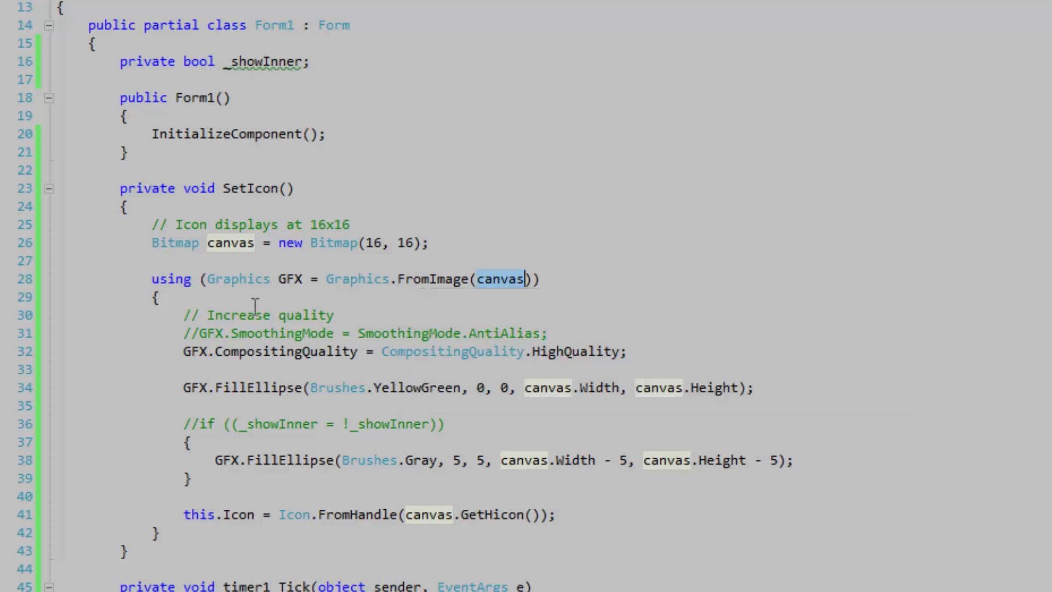
{"action": "left_click", "coordinate": [233, 296]}
{"action": "scroll", "coordinate": [265, 332], "scroll_direction": "down", "scroll_amount": 2}
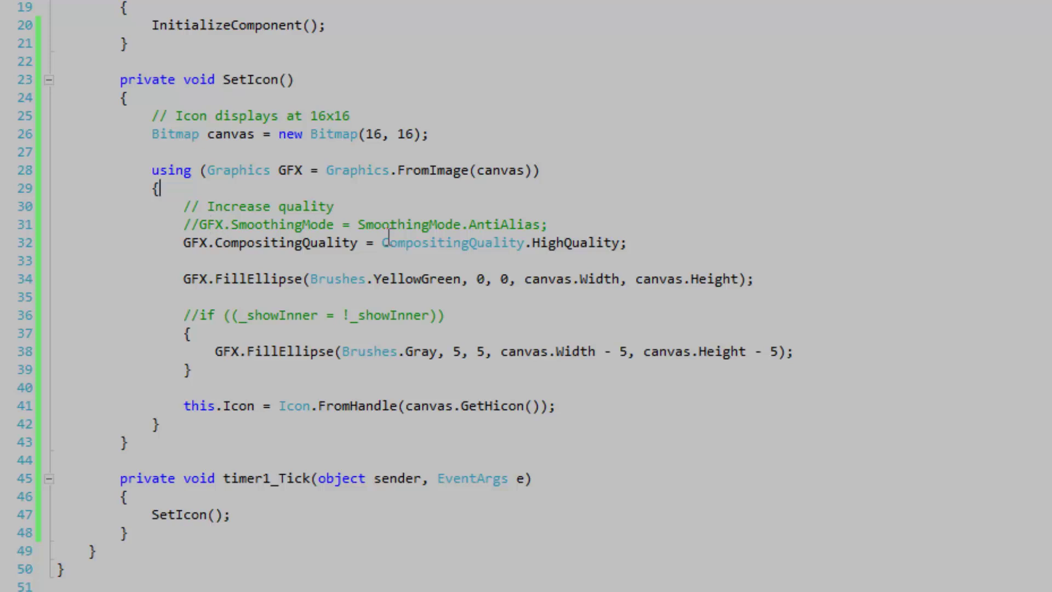
{"action": "left_click_drag", "start_coordinate": [548, 225], "coordinate": [198, 224]}
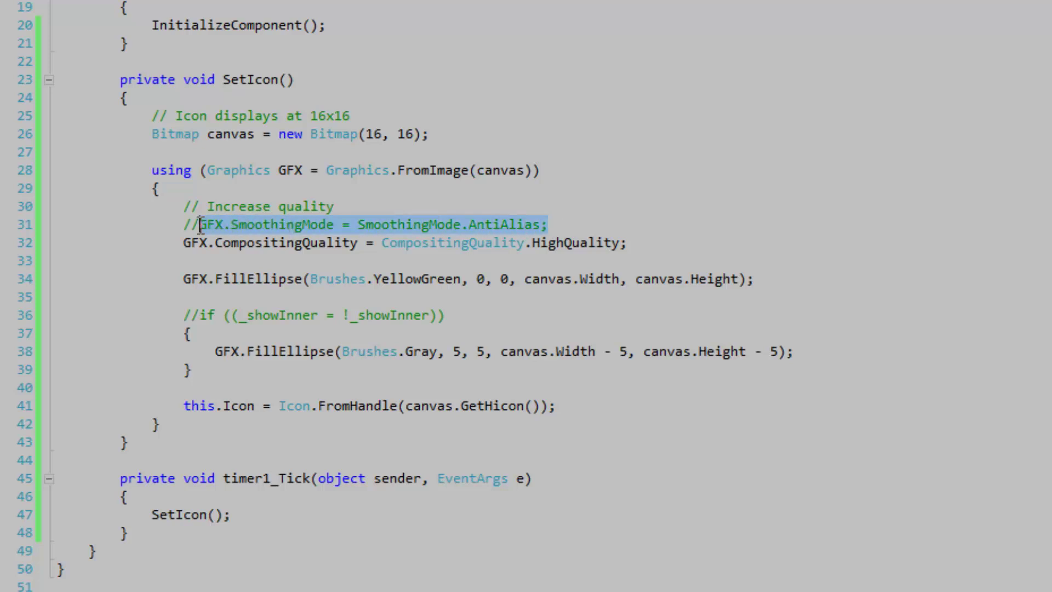
{"action": "left_click", "coordinate": [200, 225]}
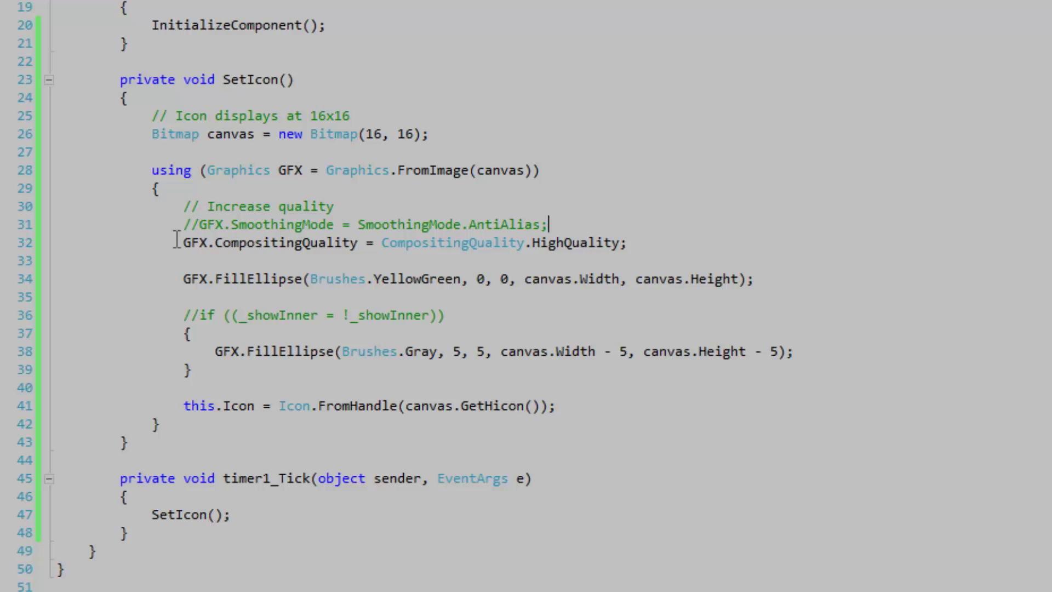
- Highlight the CompositingQuality line, the YellowGreen and Gray circle lines, and this.Icon
{"action": "left_click_drag", "start_coordinate": [644, 243], "coordinate": [182, 243]}
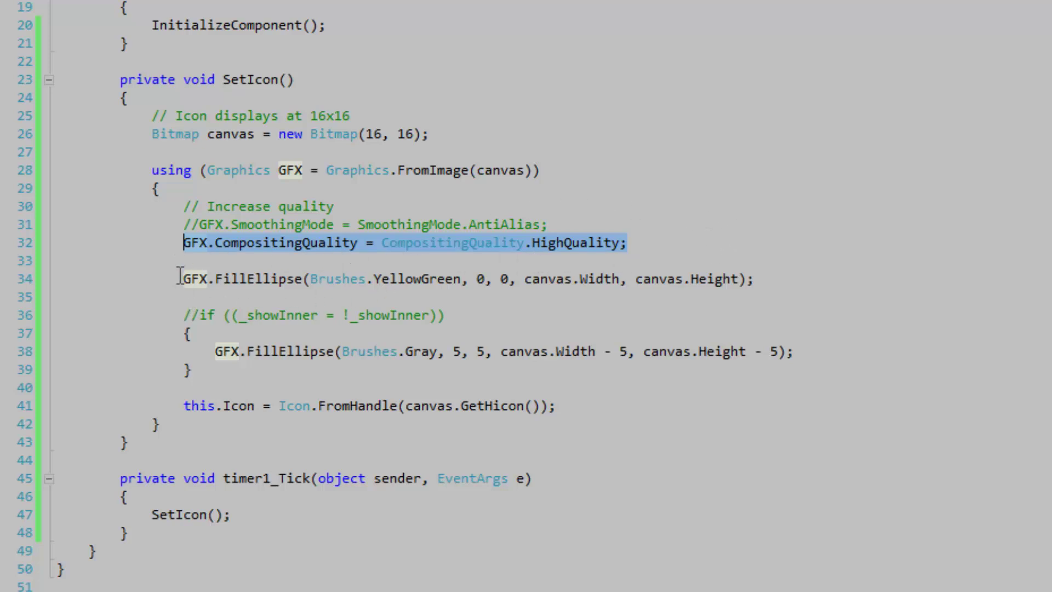
{"action": "left_click_drag", "start_coordinate": [177, 279], "coordinate": [807, 275]}
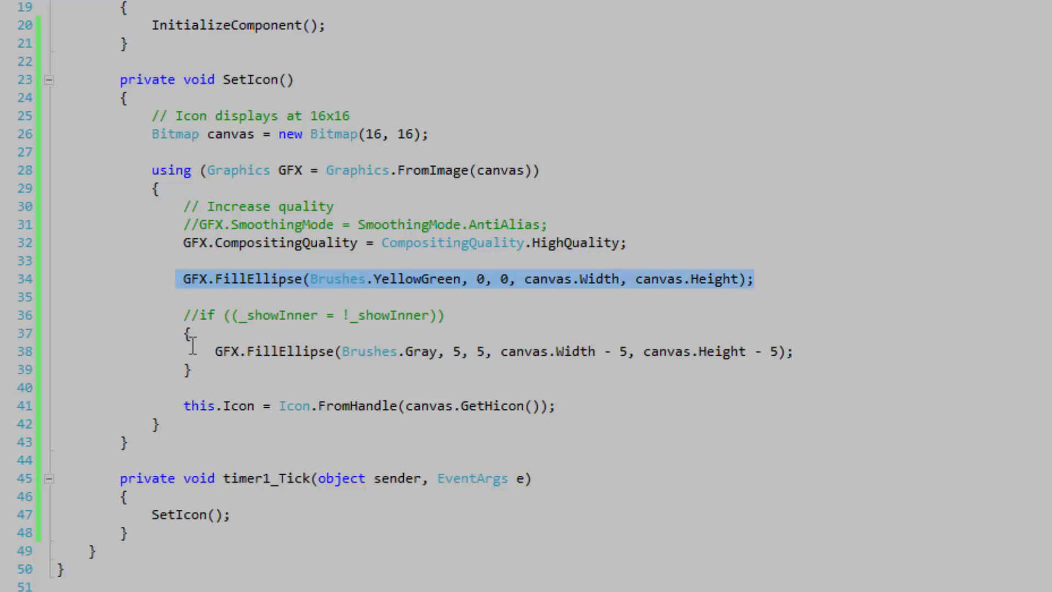
{"action": "left_click_drag", "start_coordinate": [191, 352], "coordinate": [802, 356]}
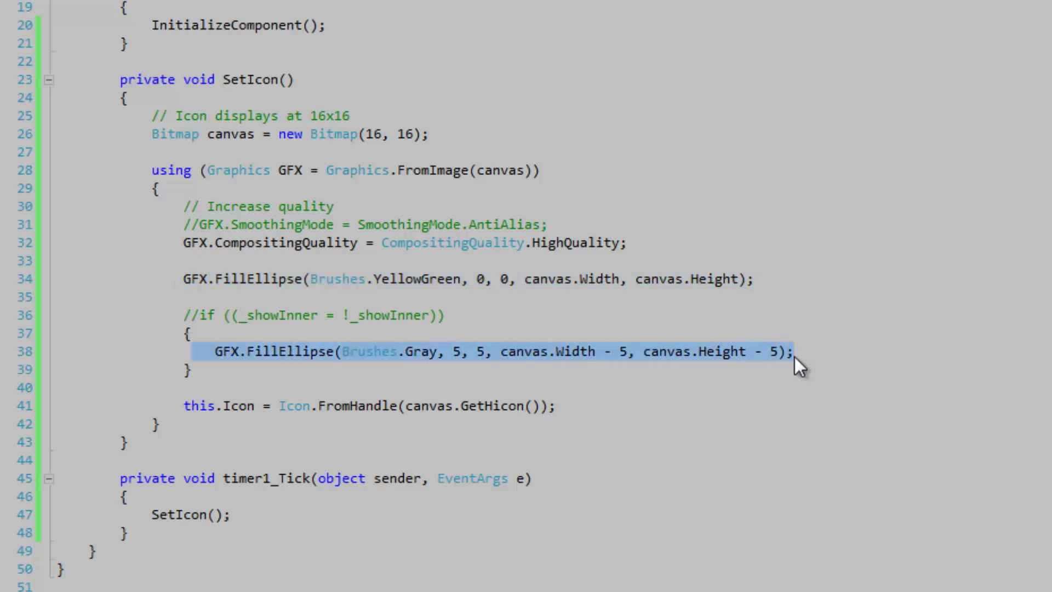
{"action": "left_click", "coordinate": [171, 409]}
{"action": "left_click_drag", "start_coordinate": [175, 407], "coordinate": [261, 406]}
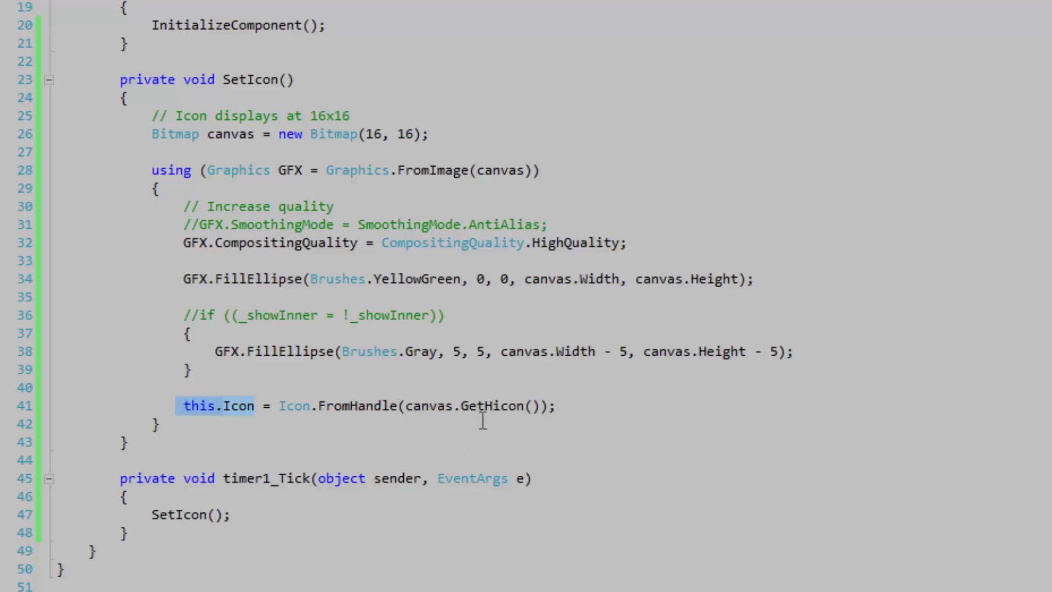
{"action": "mouse_move", "coordinate": [426, 407]}
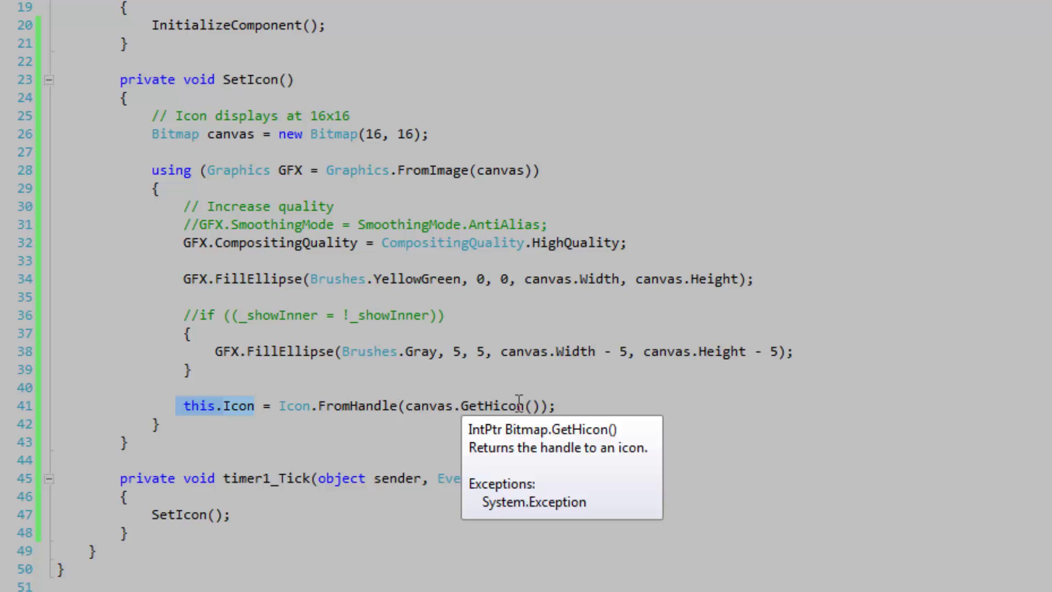
{"action": "left_click", "coordinate": [428, 405]}
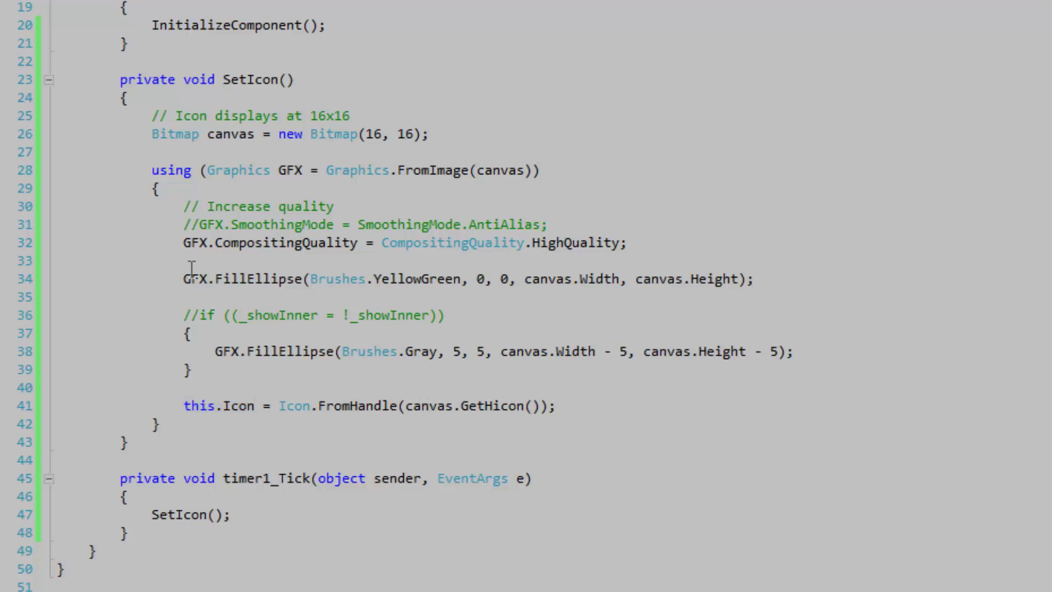
- Uncomment the if ((_showInner = !_showInner)) condition on line 36
{"action": "left_click", "coordinate": [198, 316]}
{"action": "key", "text": "BackSpace"}
{"action": "key", "text": "BackSpace"}
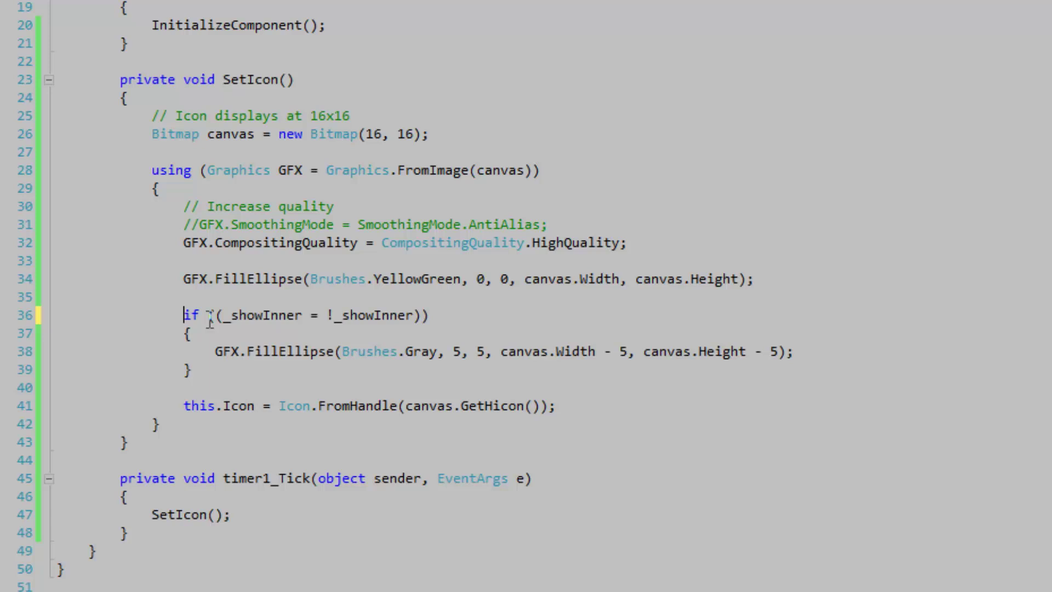
{"action": "left_click_drag", "start_coordinate": [481, 319], "coordinate": [186, 318]}
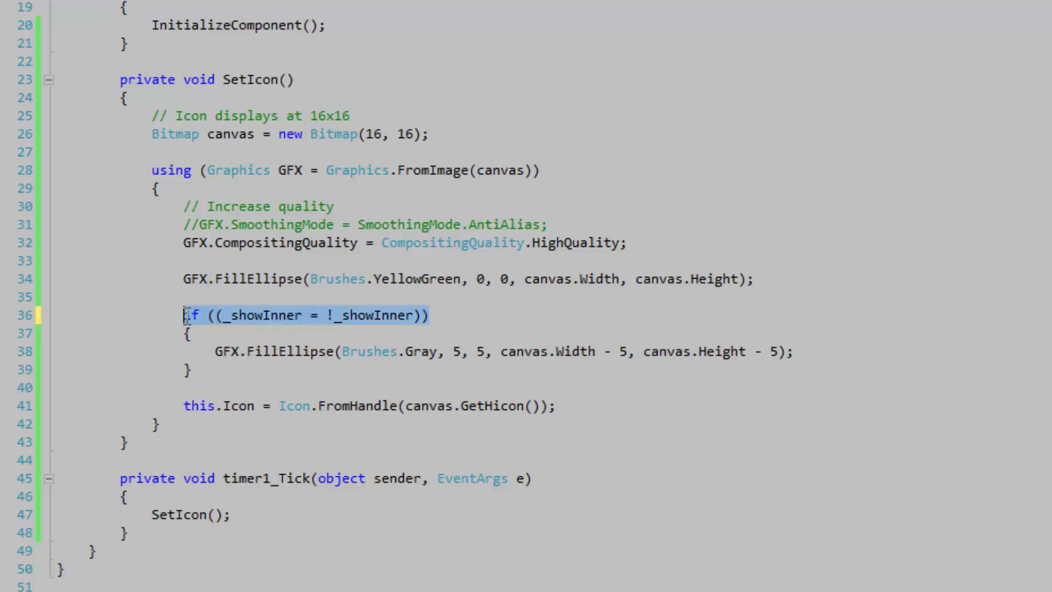
{"action": "left_click", "coordinate": [201, 371]}
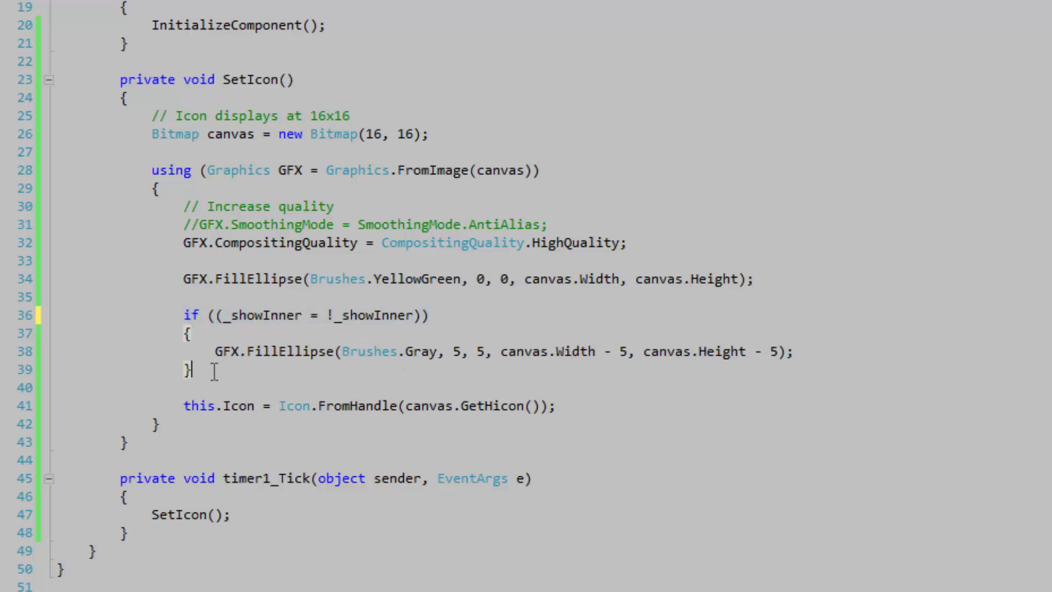
- Run the app, move Form1 to the screen centre, and view its icon in Alt+Tab
{"action": "key", "text": "F5"}
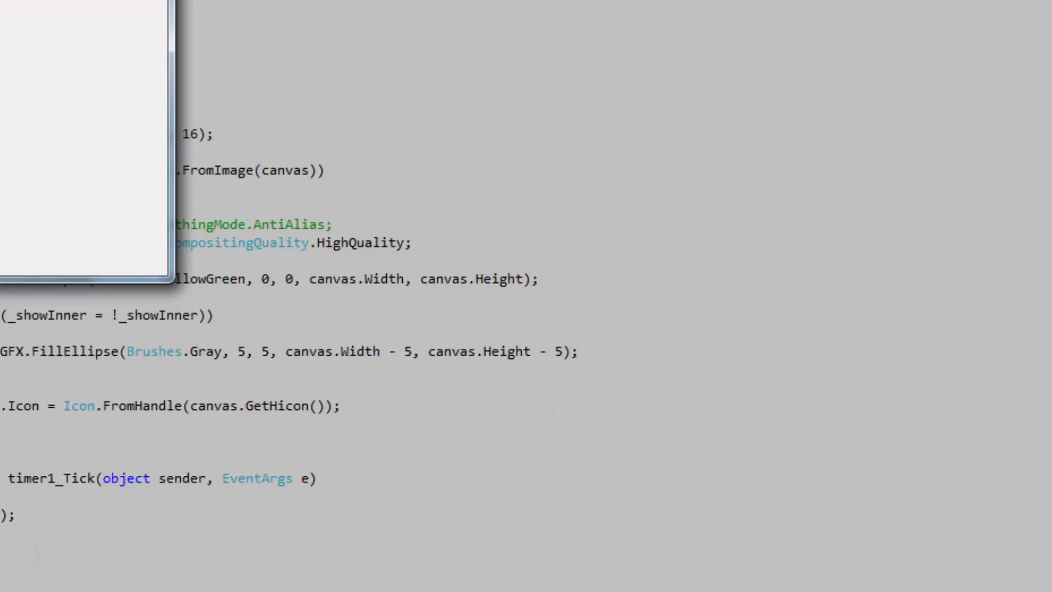
{"action": "left_click_drag", "start_coordinate": [0, 0], "coordinate": [287, 244]}
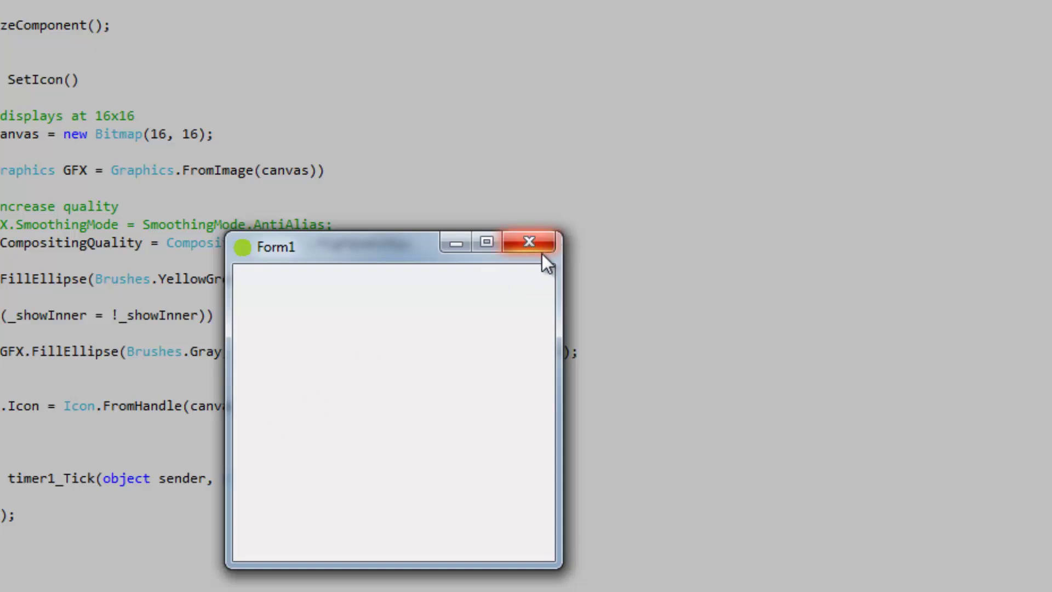
{"action": "key", "text": "alt+Tab"}
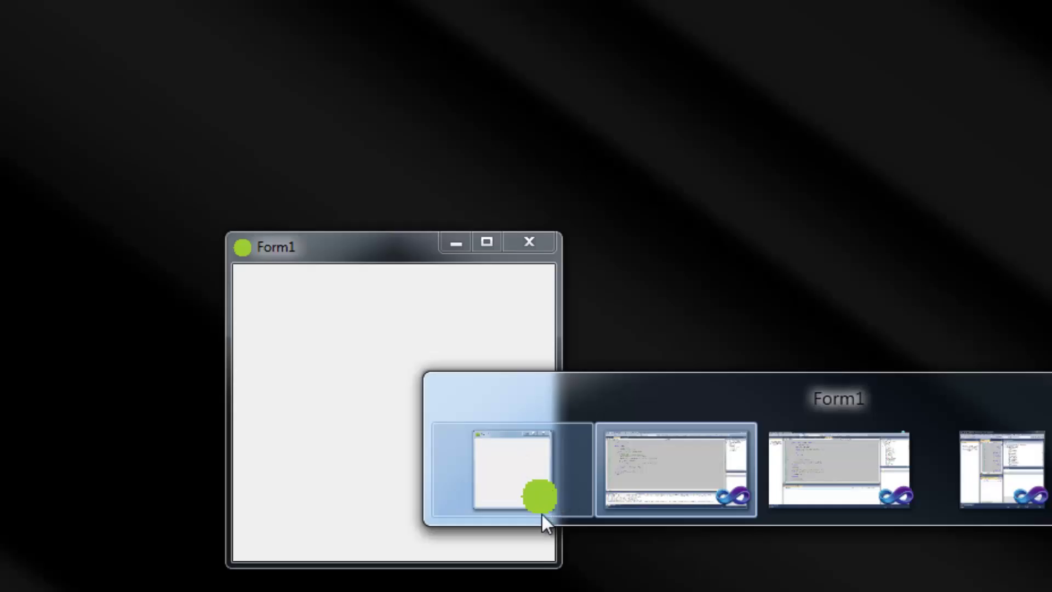
- Back in the code, check the relaunched Form1's larger 48x48 green circle icon in Alt+Tab
{"action": "key", "text": "alt"}
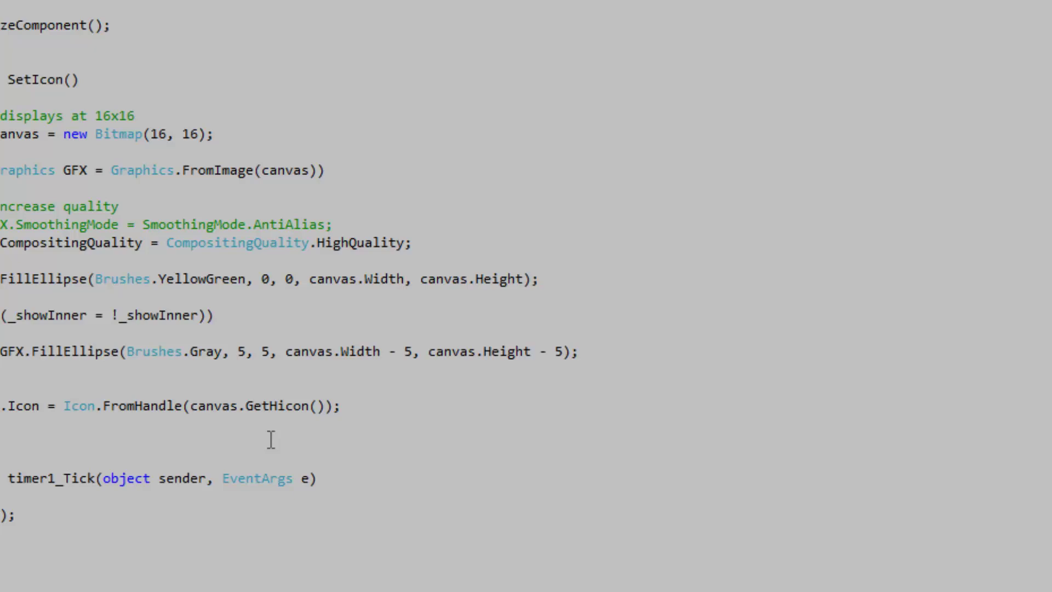
{"action": "scroll", "coordinate": [270, 441], "scroll_direction": "up", "scroll_amount": 1}
{"action": "scroll", "coordinate": [351, 203], "scroll_direction": "up", "scroll_amount": 1}
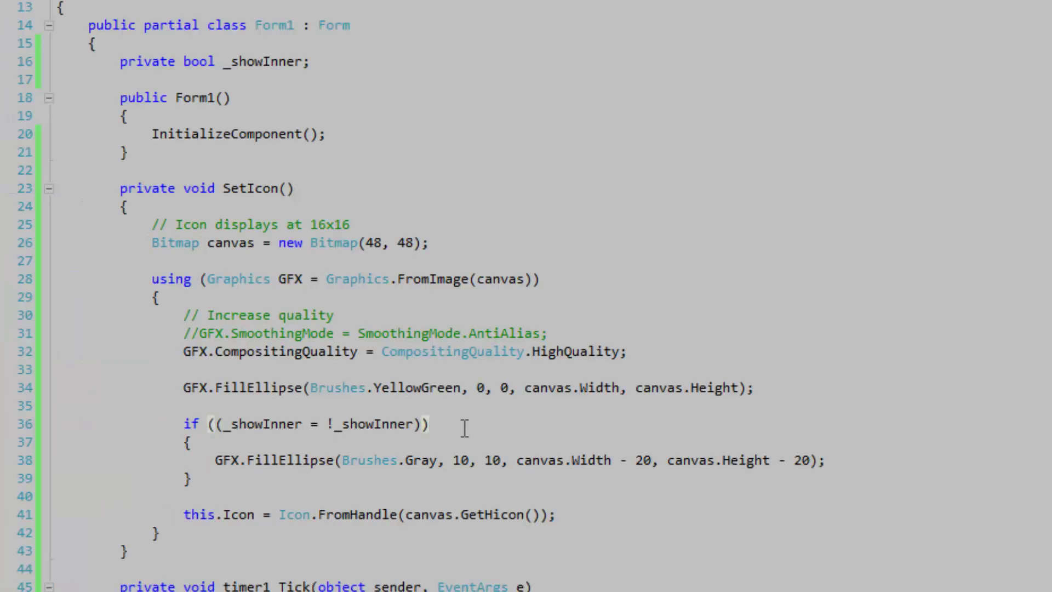
{"action": "left_click", "coordinate": [465, 427]}
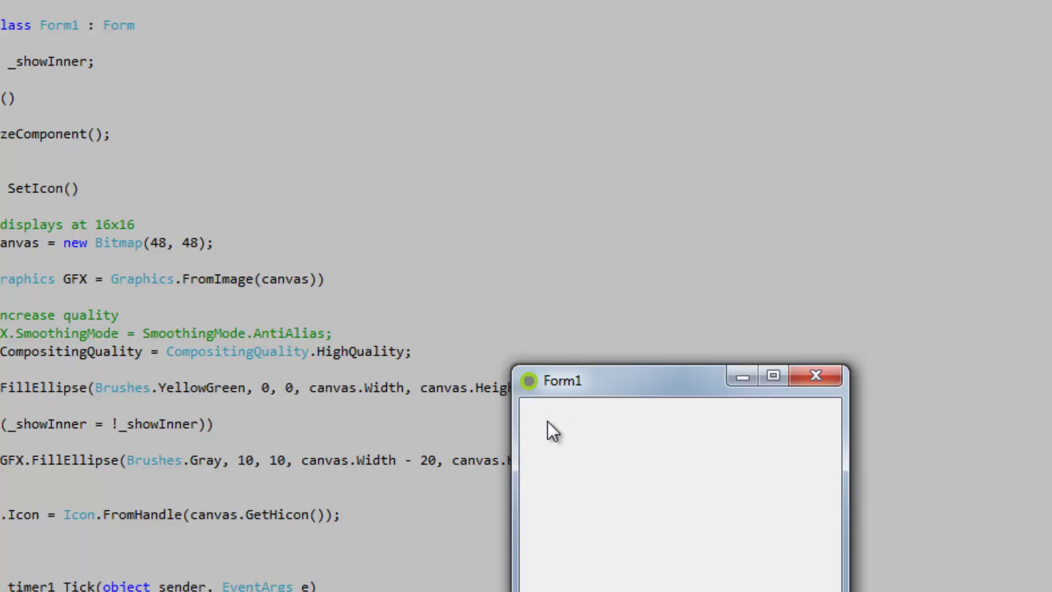
{"action": "key", "text": "alt+Tab"}
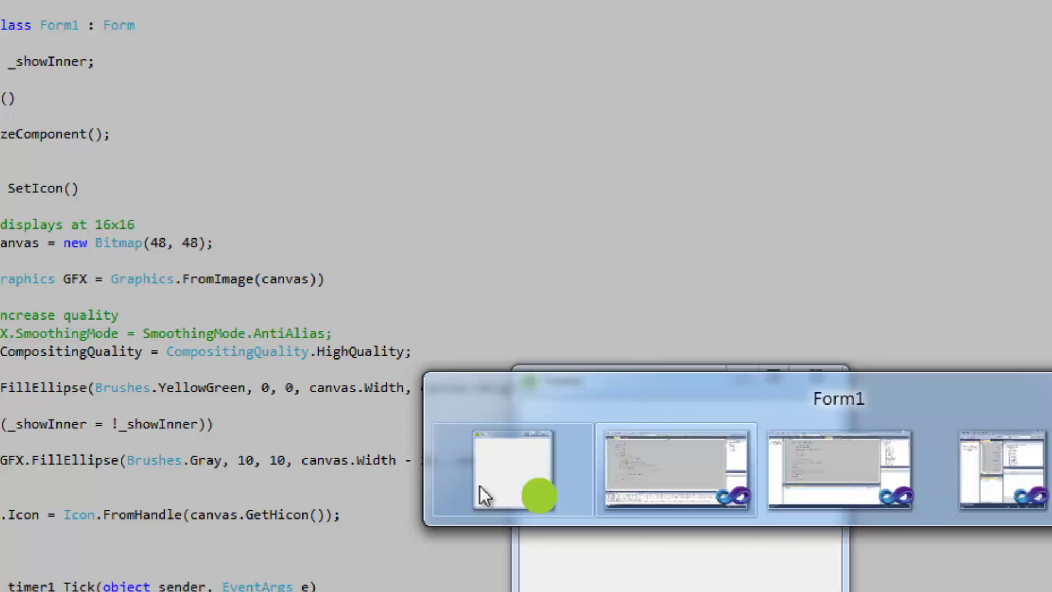